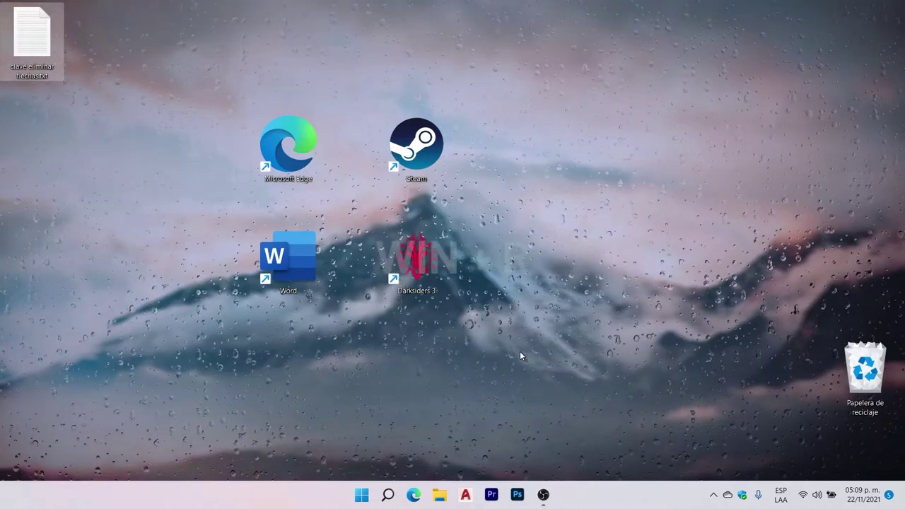
Step: Open the Registry Editor by running the regedit command
key("super+r")
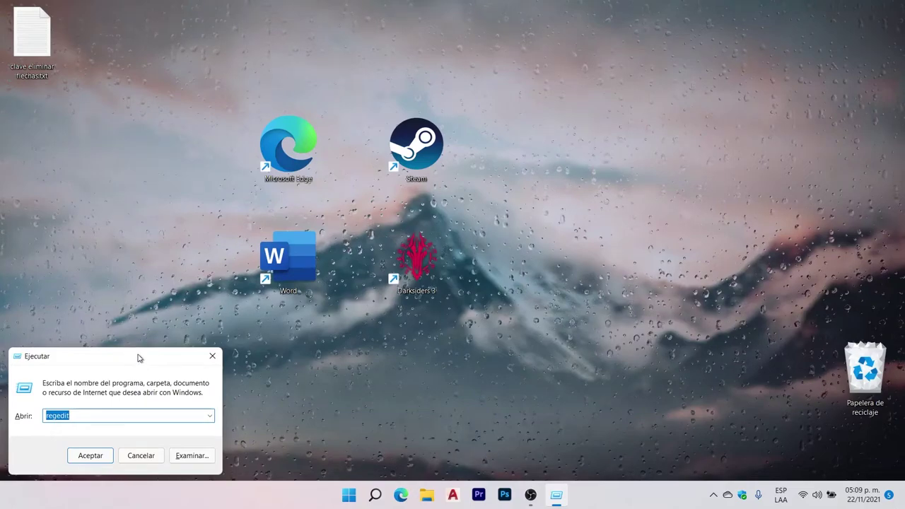
left_click_drag(137, 358, 449, 189)
left_click(406, 248)
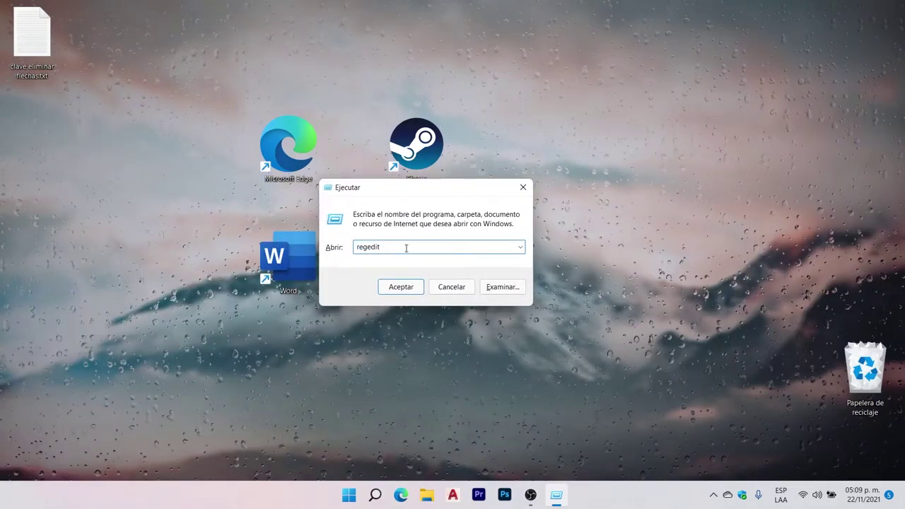
left_click(400, 287)
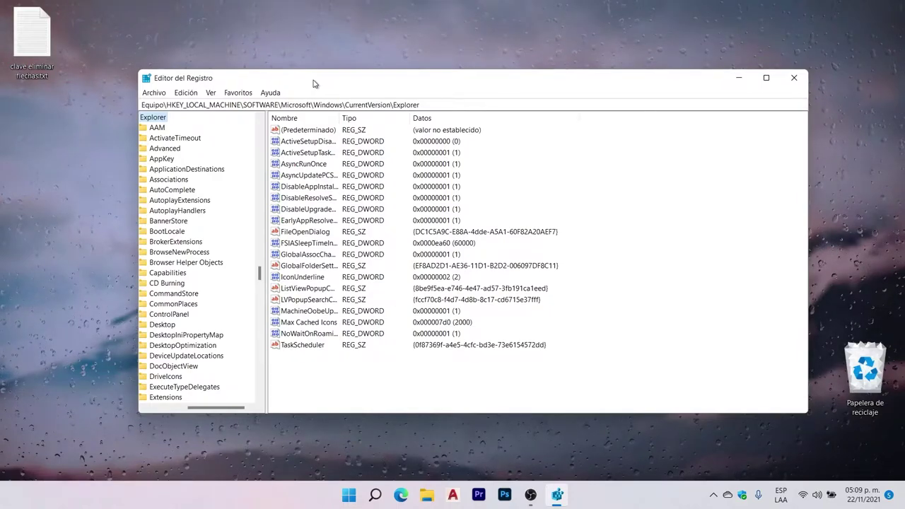
Step: Export the selected Explorer registry branch to the desktop as a backup file named "copia seguridad"
left_click(154, 95)
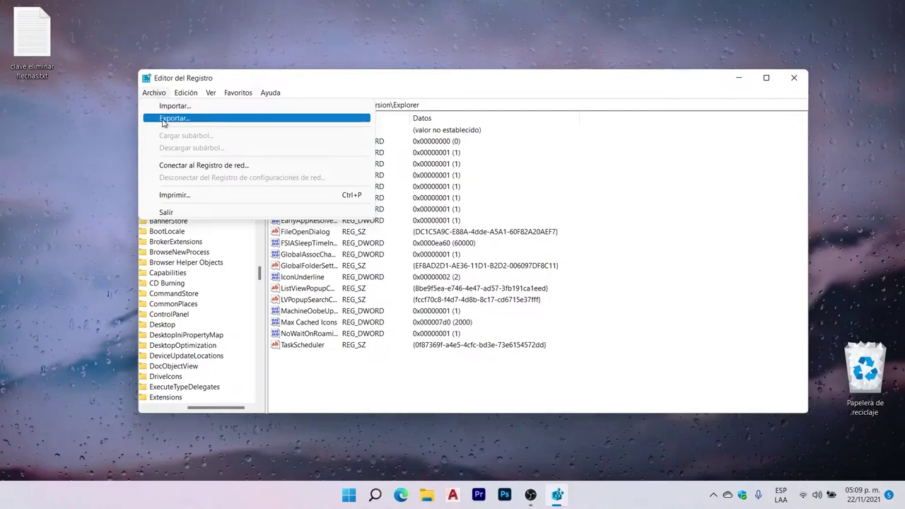
left_click(170, 119)
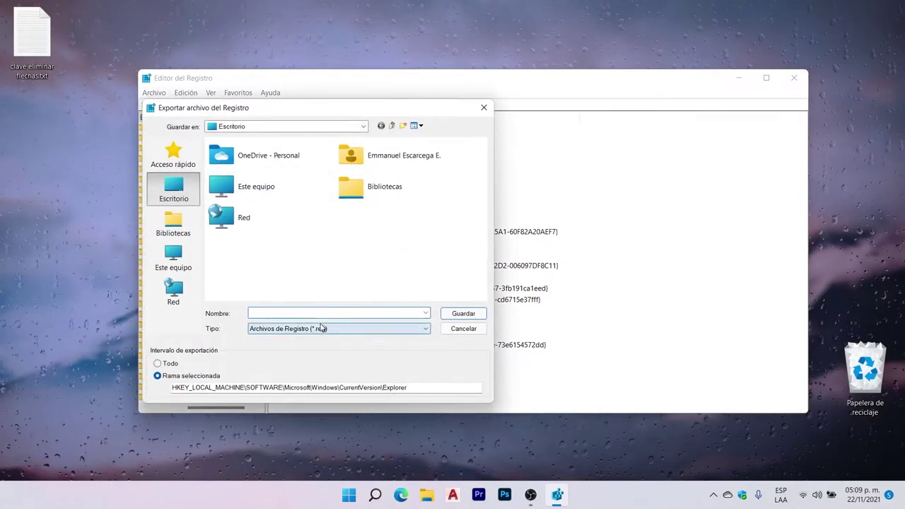
type("co")
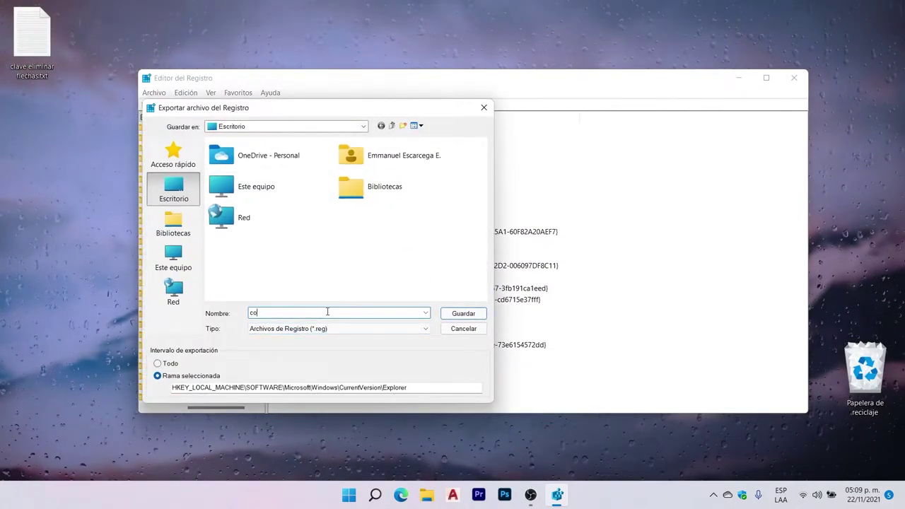
type("pia seguridad")
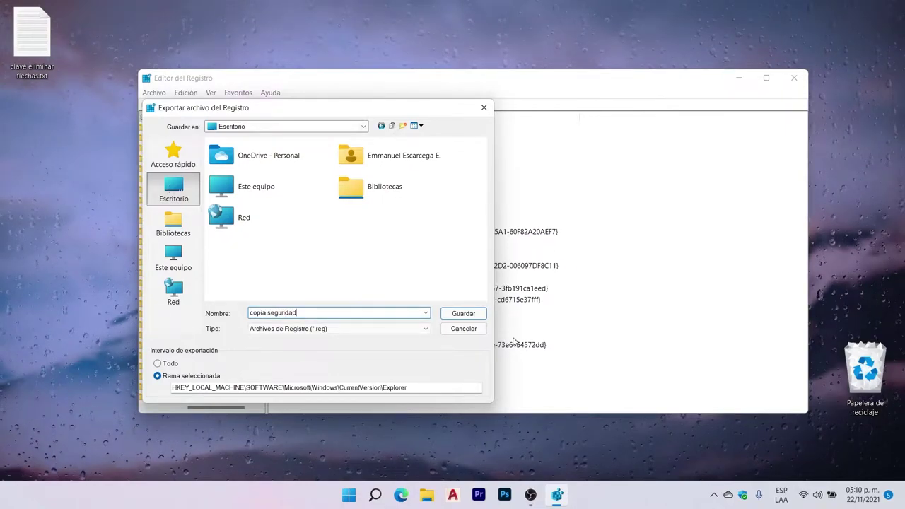
left_click(471, 316)
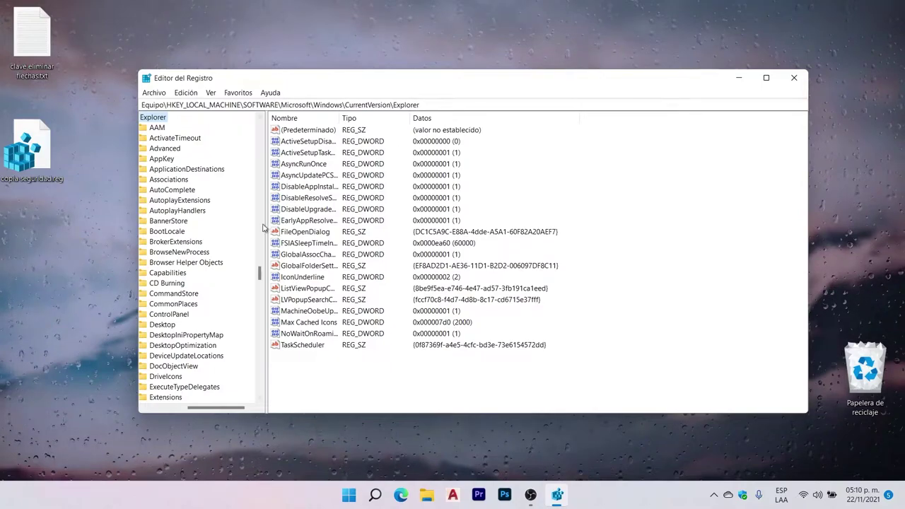
Step: Create a new key named "Shell Icons" under HKEY_LOCAL_MACHINE\SOFTWARE\Microsoft\Windows\CurrentVersion\Explorer
scroll(247, 321, "left", 1)
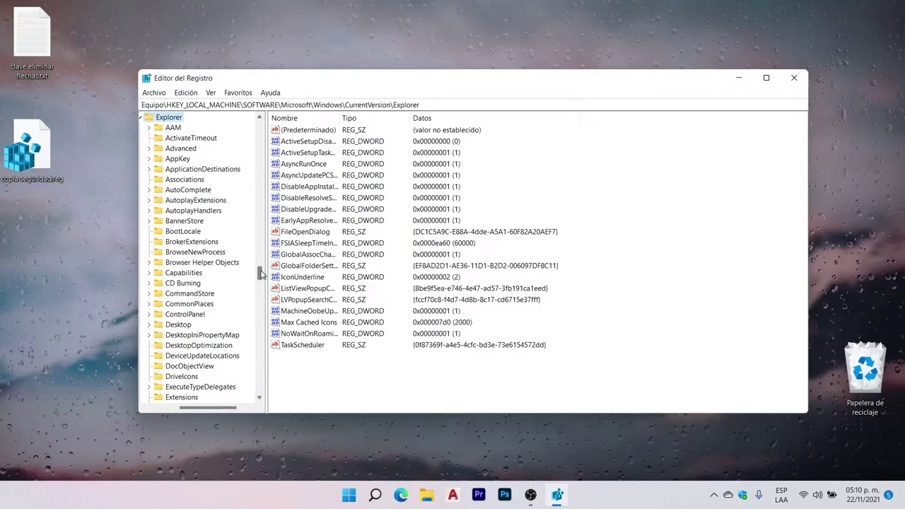
left_click_drag(260, 275, 259, 299)
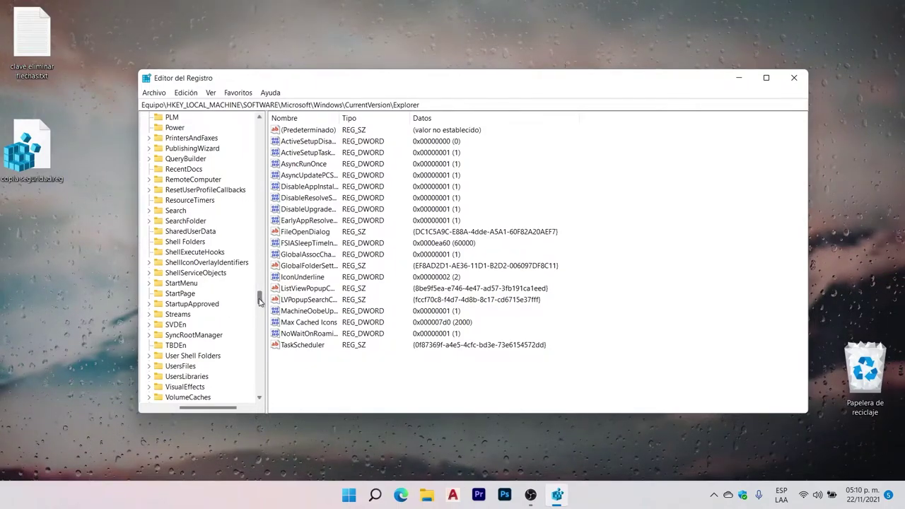
left_click_drag(259, 300, 201, 252)
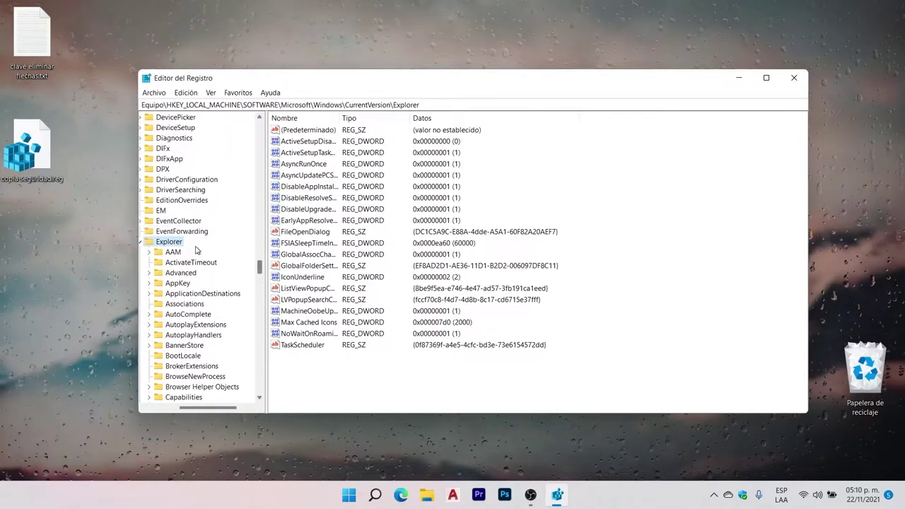
right_click(177, 245)
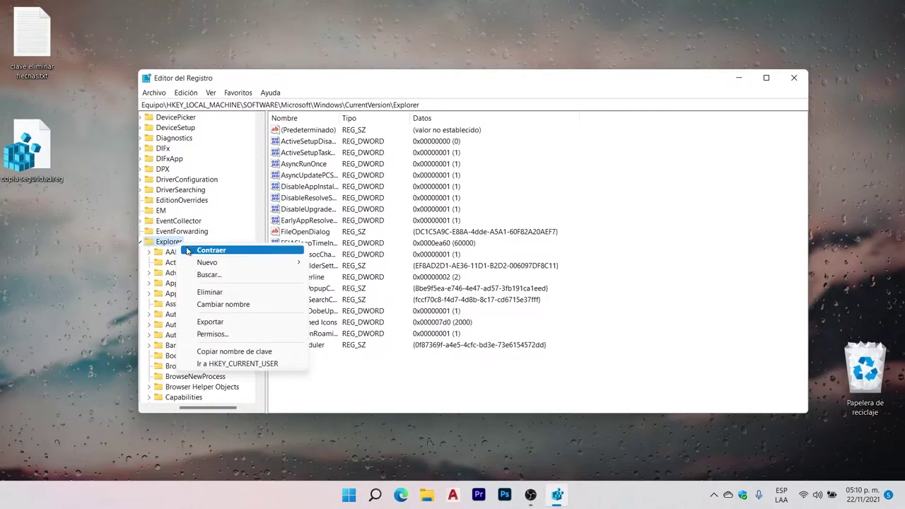
mouse_move(213, 262)
left_click(327, 263)
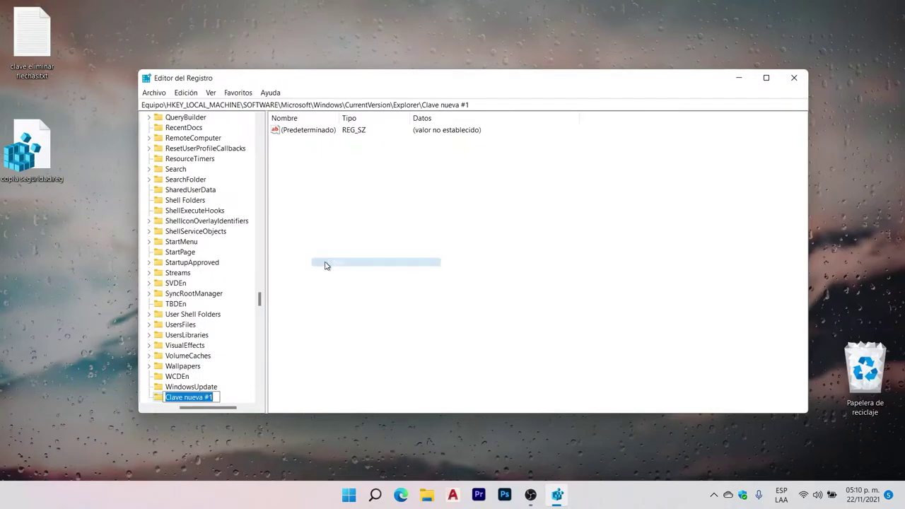
type("Shell Icons")
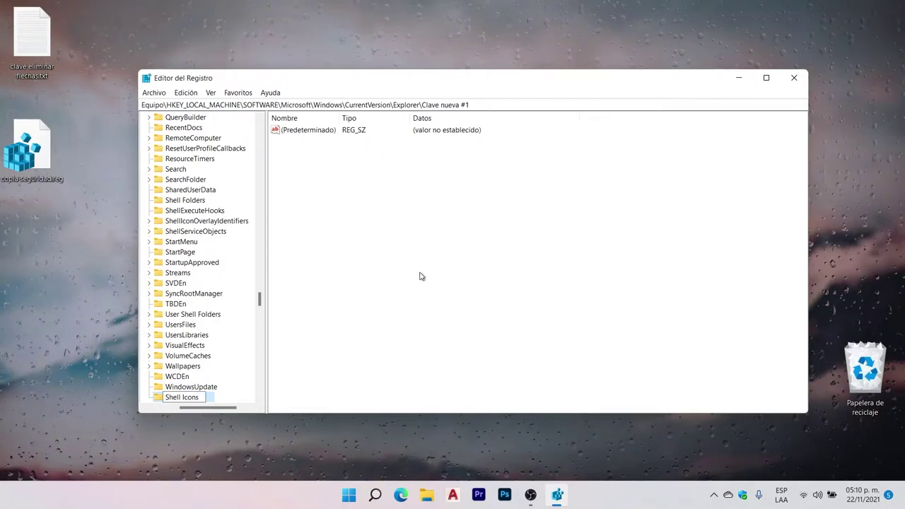
key("Return")
Step: Add a new string value named 29 to the Shell Icons key
left_click_drag(261, 303, 261, 307)
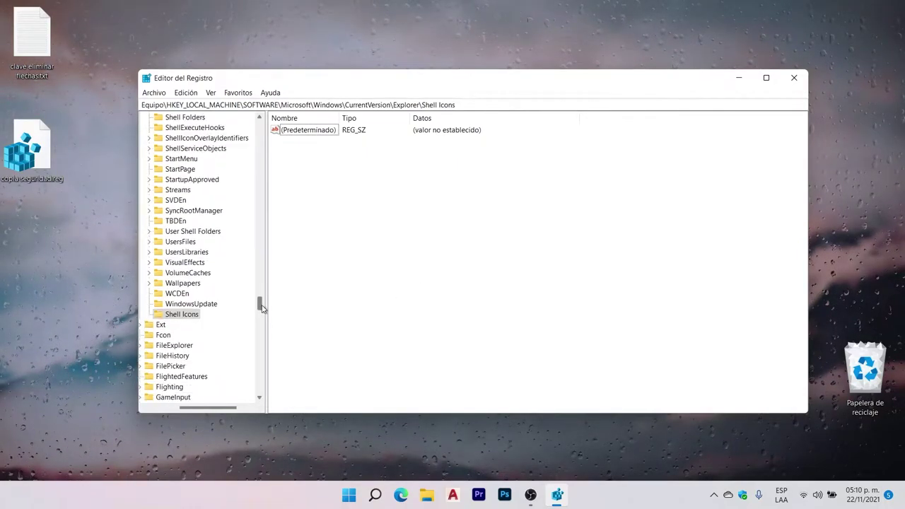
right_click(356, 239)
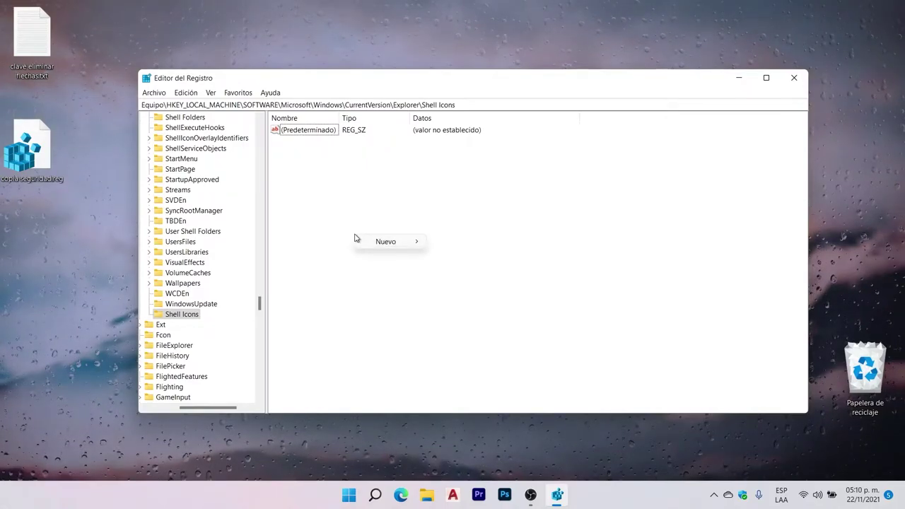
mouse_move(379, 243)
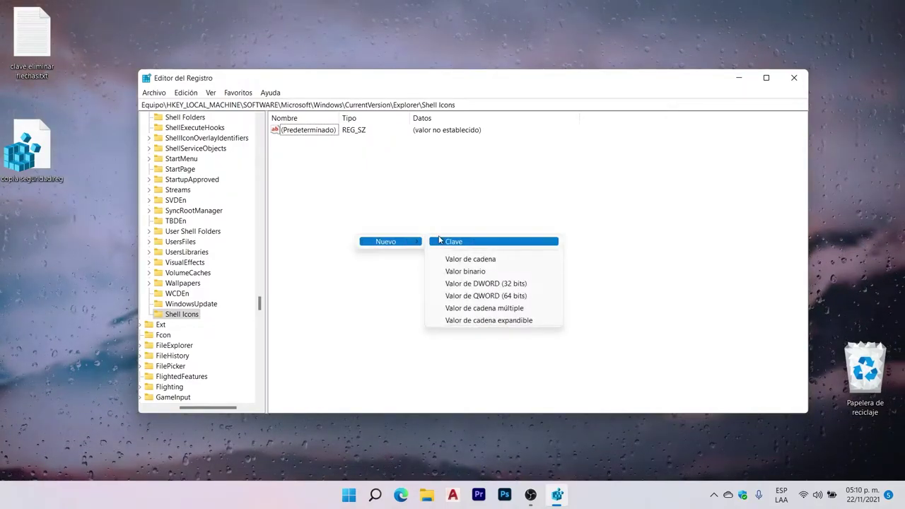
left_click(474, 259)
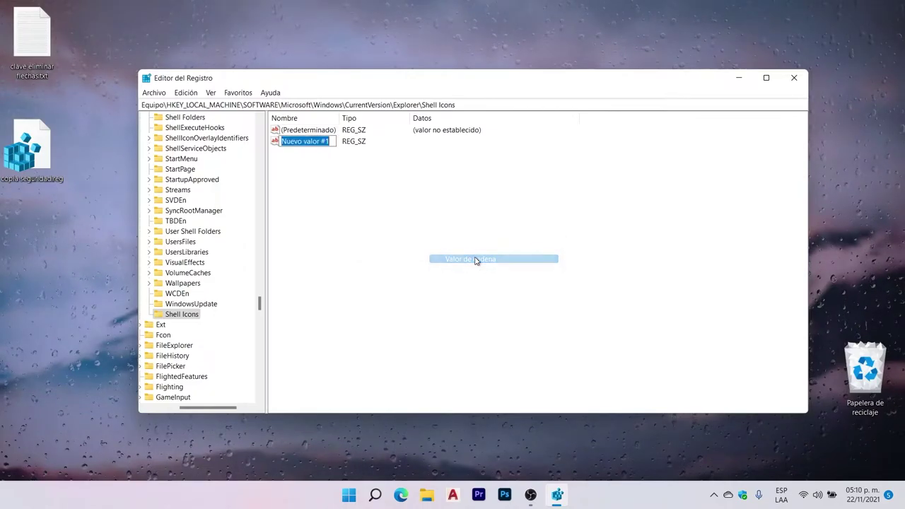
type("29")
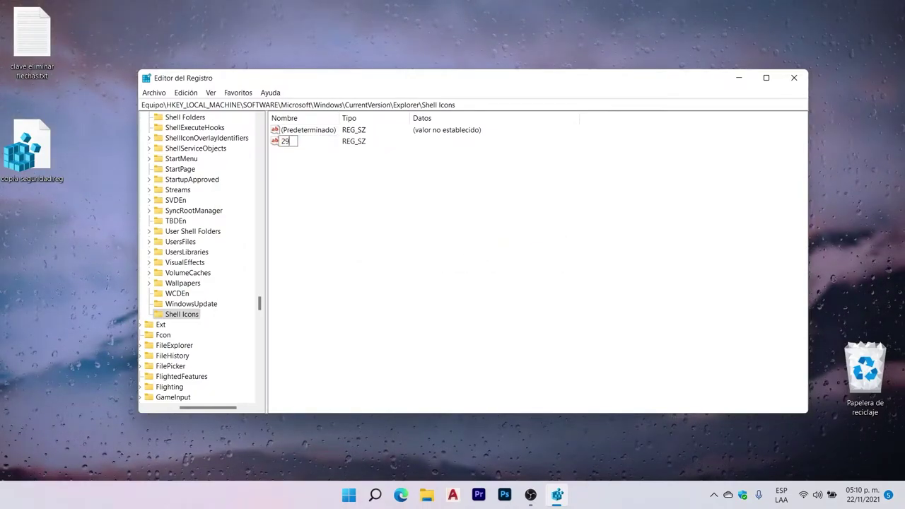
key("Return")
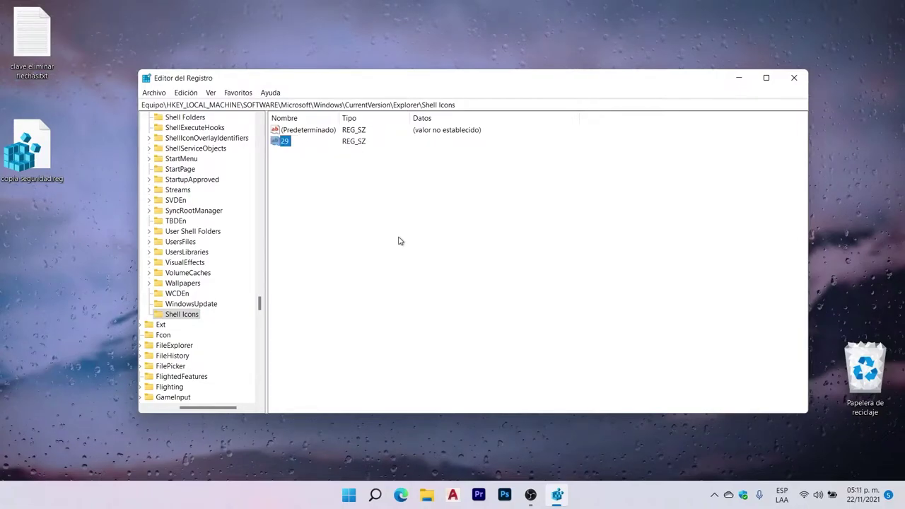
Step: Set string value 29's data to %windir%\System32\shell32.dll,-50, copied from "clave eliminar flechas.txt" on the desktop, and close the Registry Editor
double_click(285, 143)
left_click_drag(307, 137, 437, 176)
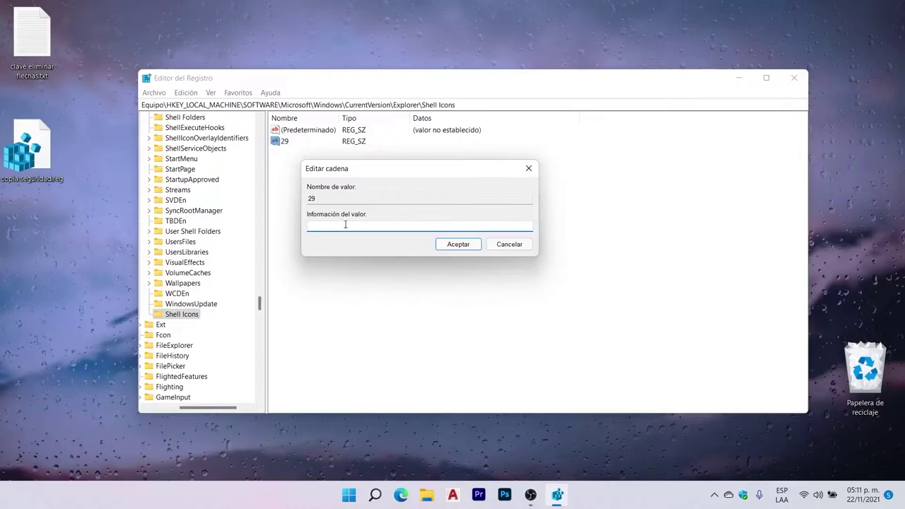
double_click(32, 42)
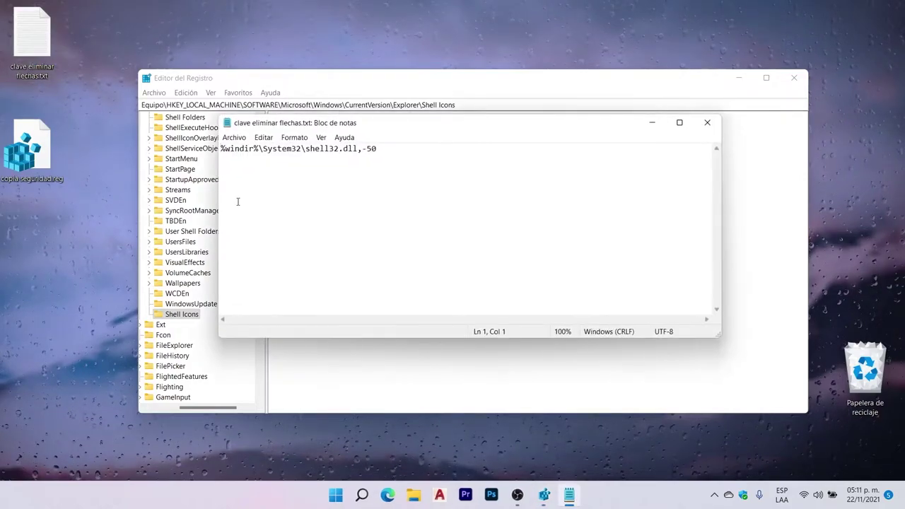
left_click_drag(221, 150, 381, 148)
key("ctrl+c")
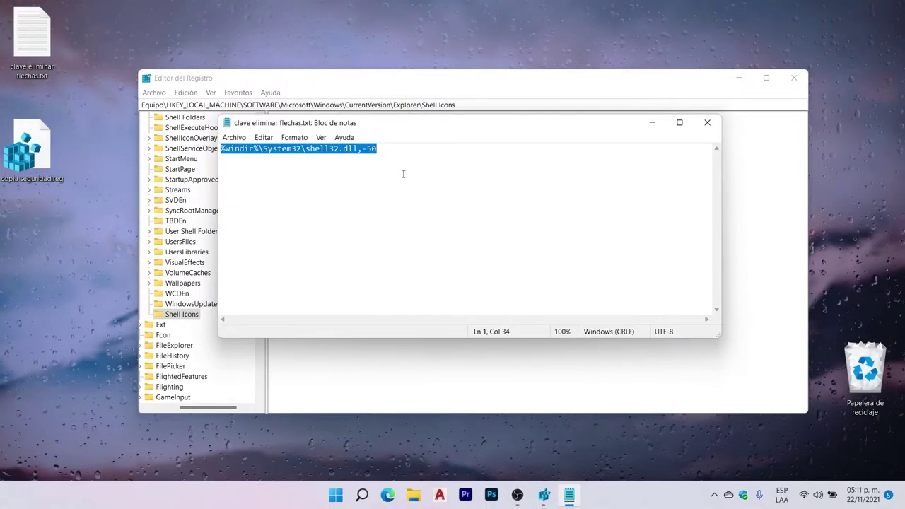
left_click(707, 123)
left_click(424, 226)
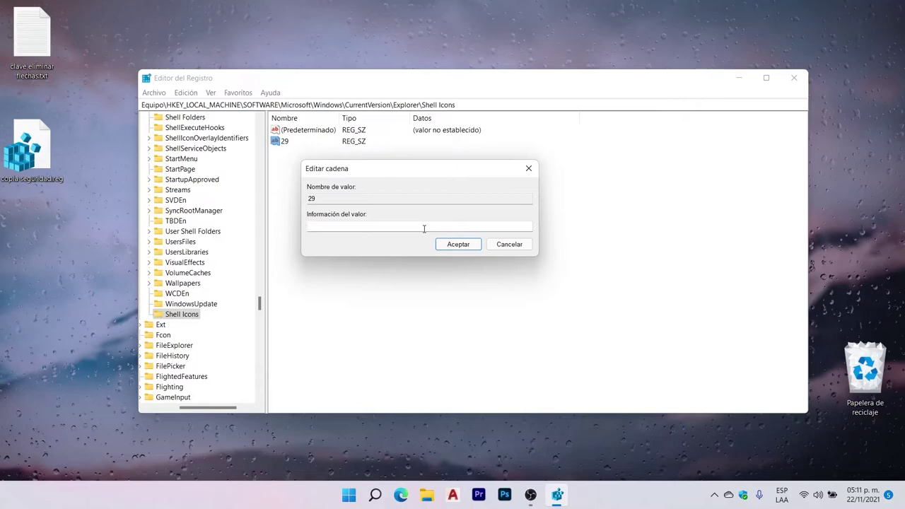
key("ctrl+v")
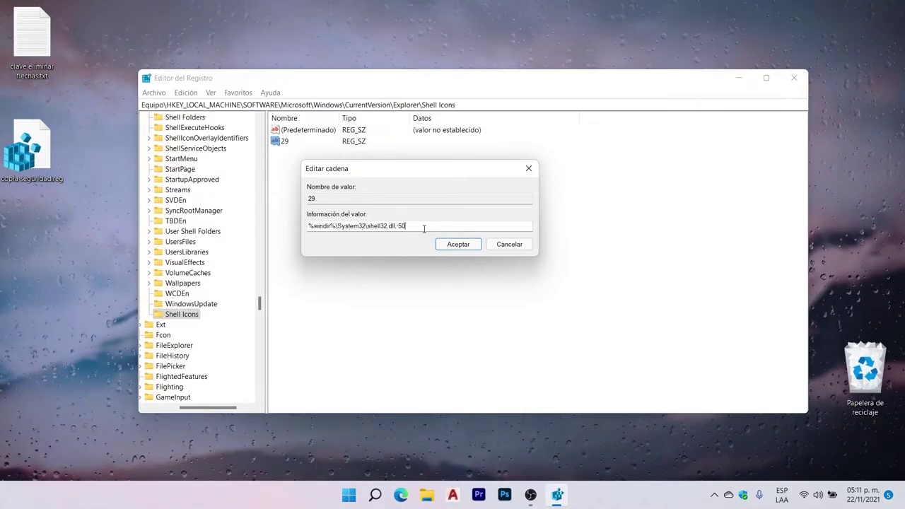
left_click(457, 245)
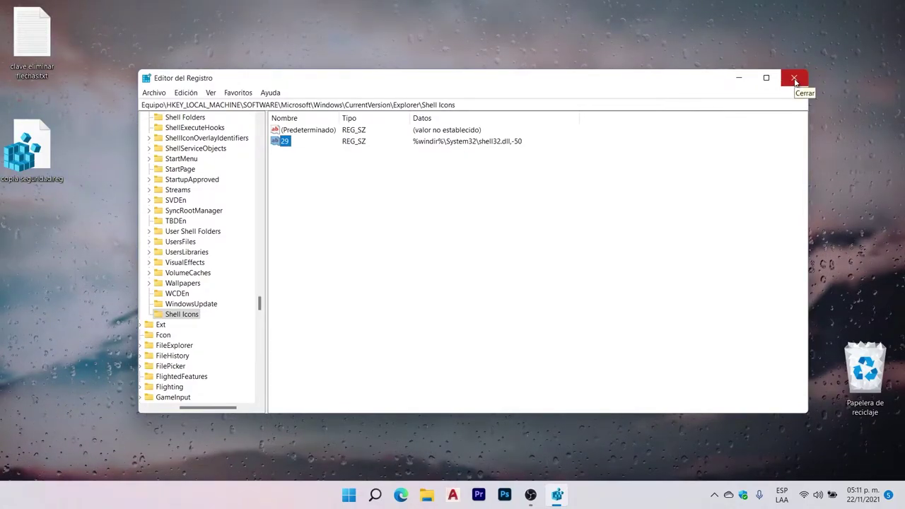
left_click(795, 79)
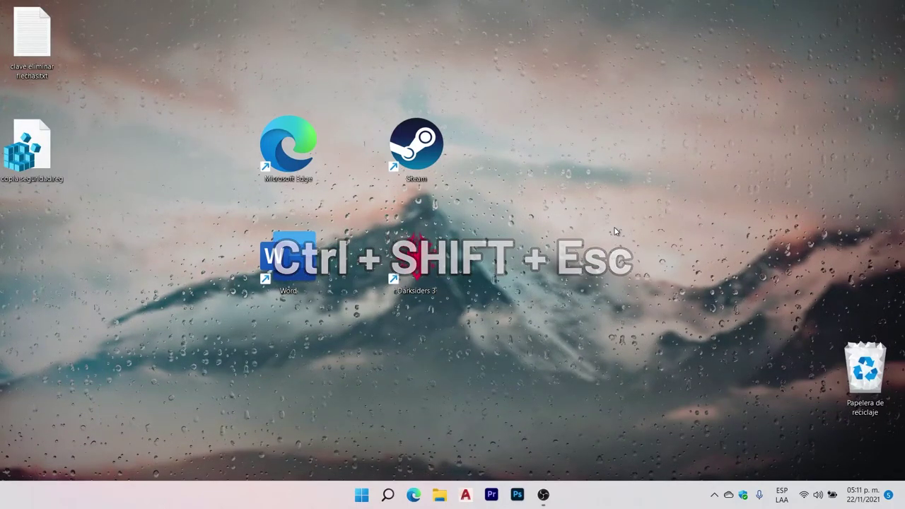
Step: Restart the Explorador de Windows process from Task Manager and minimize the Task Manager window
key("ctrl+shift+Escape")
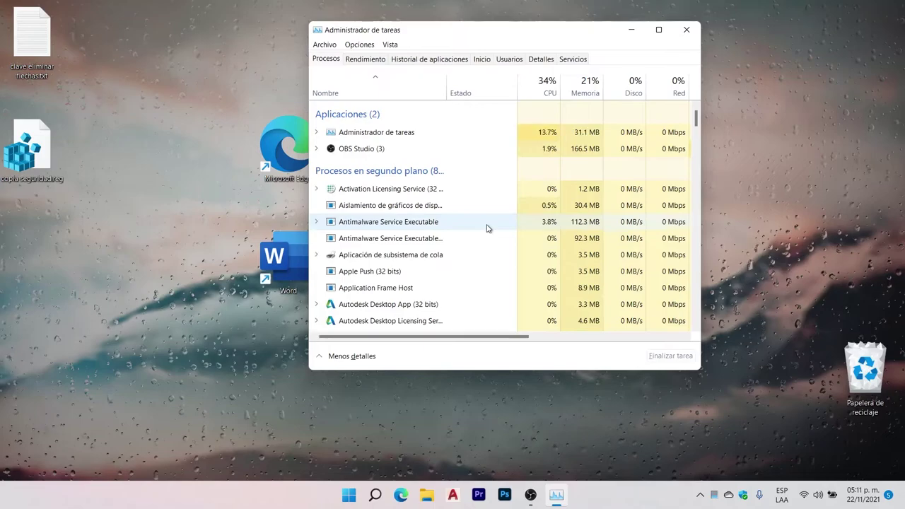
left_click_drag(695, 119, 721, 224)
left_click(395, 198)
right_click(398, 197)
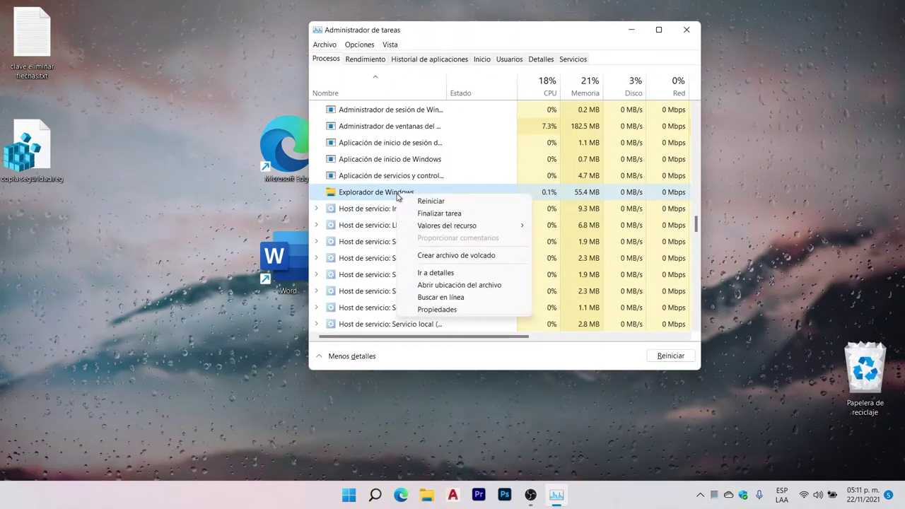
left_click(422, 200)
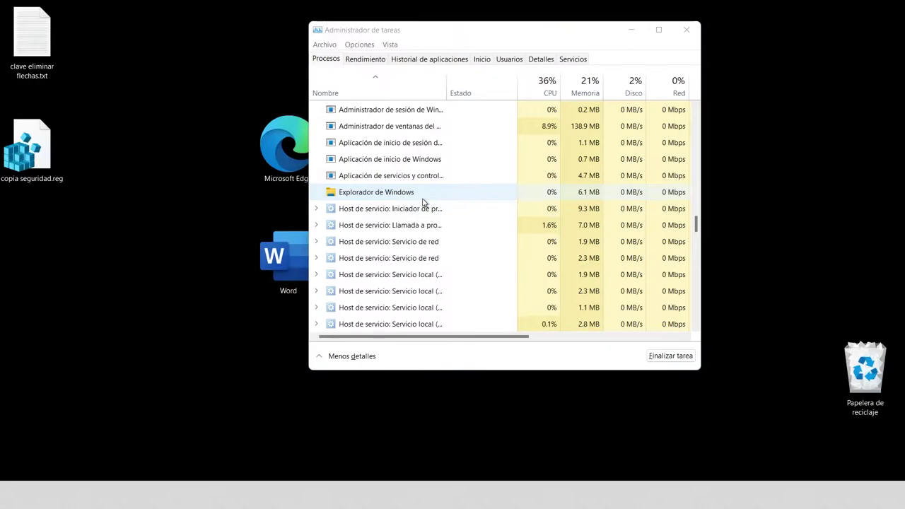
left_click(636, 33)
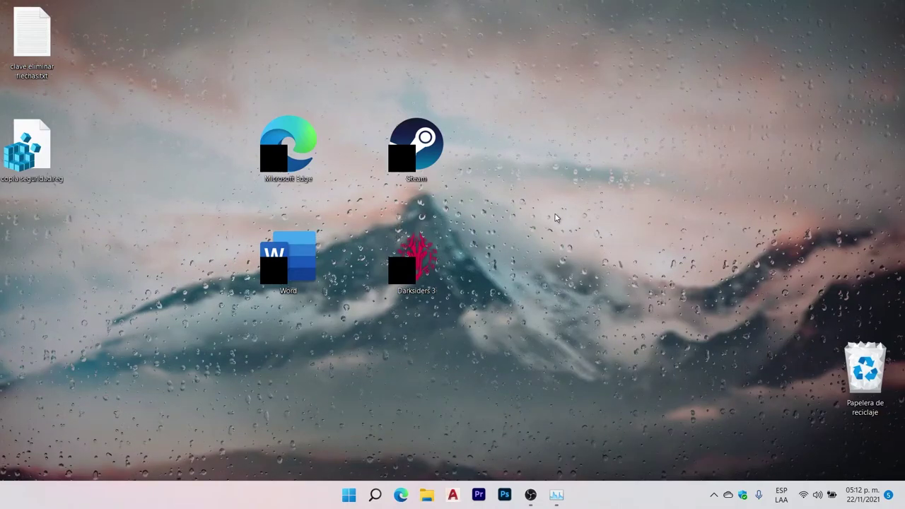
Step: Reopen the Registry Editor by running regedit from the desktop
key("super+r")
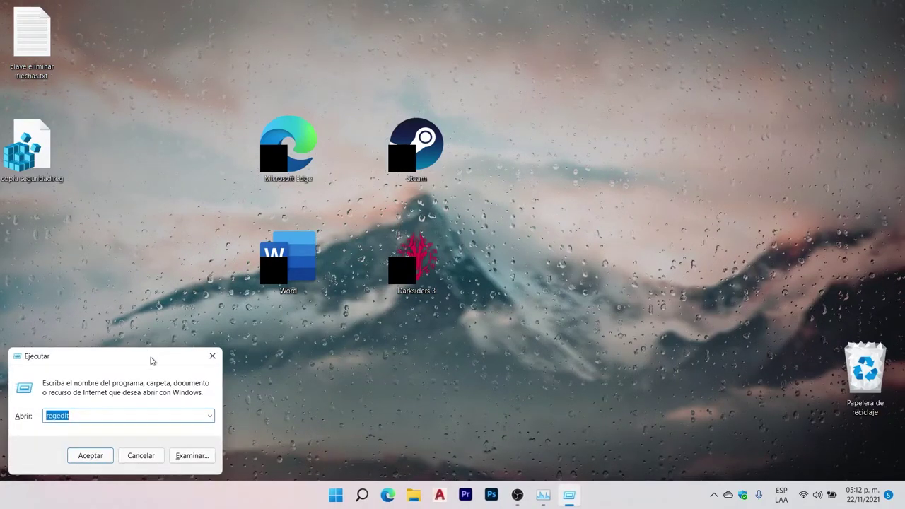
left_click_drag(149, 359, 481, 213)
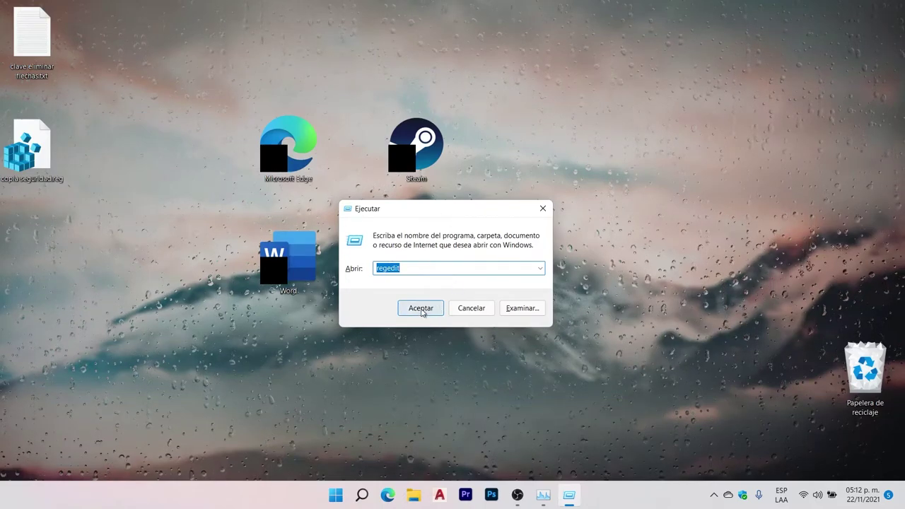
left_click(410, 271)
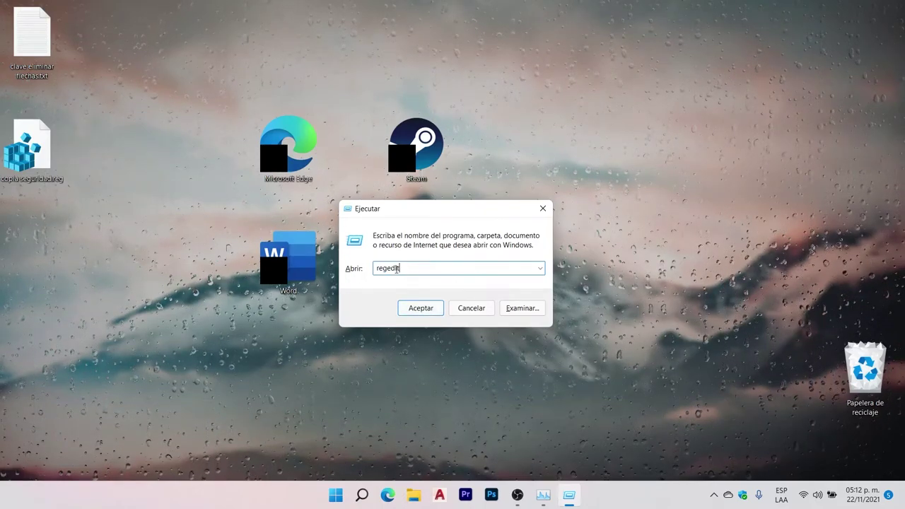
left_click(421, 308)
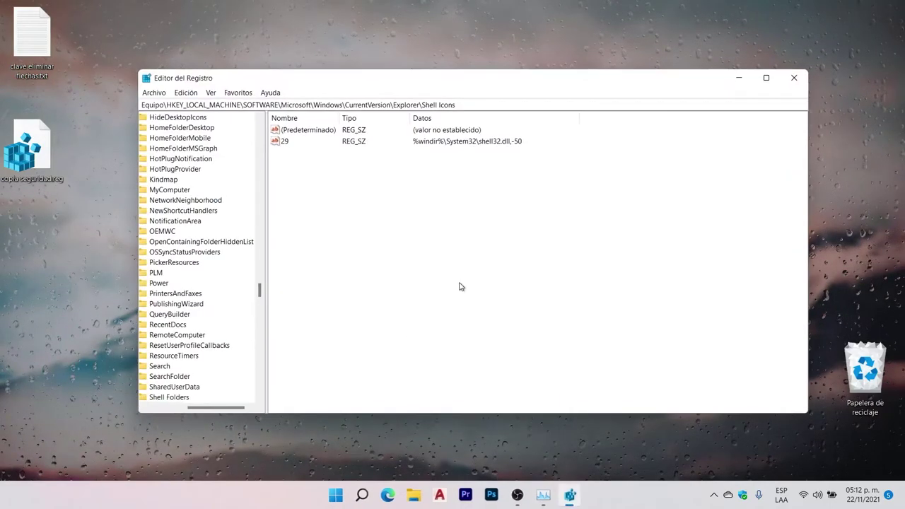
Step: Delete the Shell Icons key under HKEY_LOCAL_MACHINE\SOFTWARE\Microsoft\Windows\CurrentVersion\Explorer, confirm the deletion, and close the Registry Editor
left_click_drag(393, 79, 440, 80)
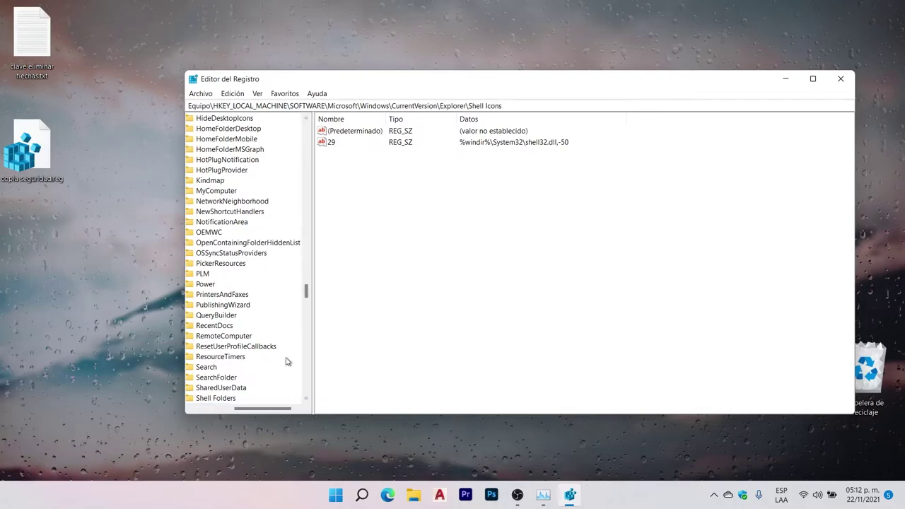
left_click_drag(259, 408, 244, 409)
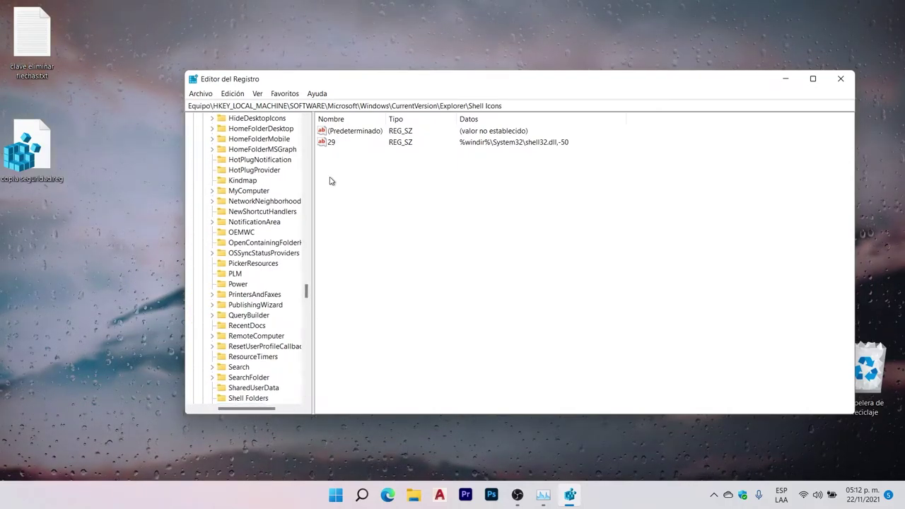
left_click_drag(307, 293, 309, 300)
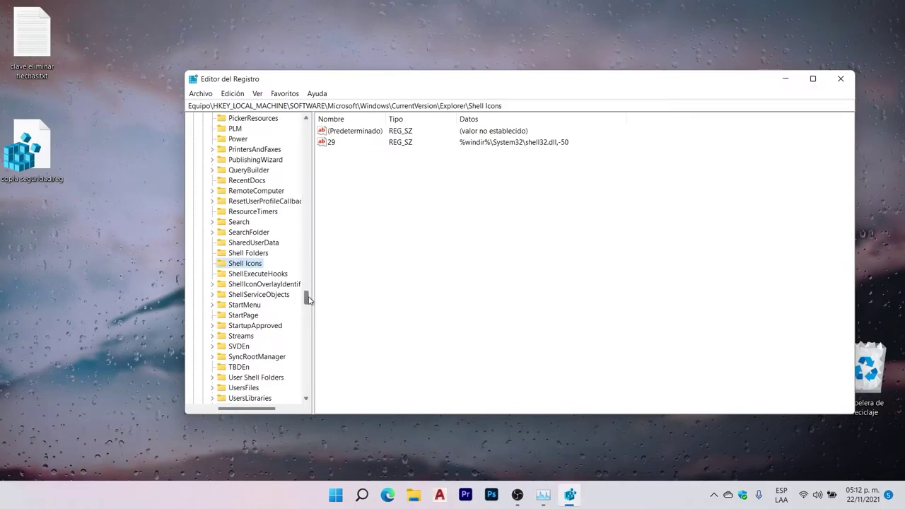
right_click(255, 266)
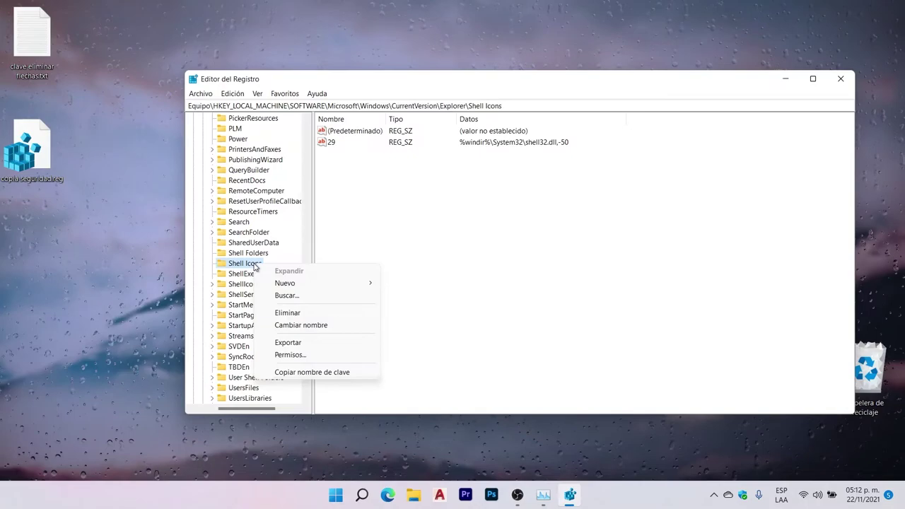
left_click(288, 313)
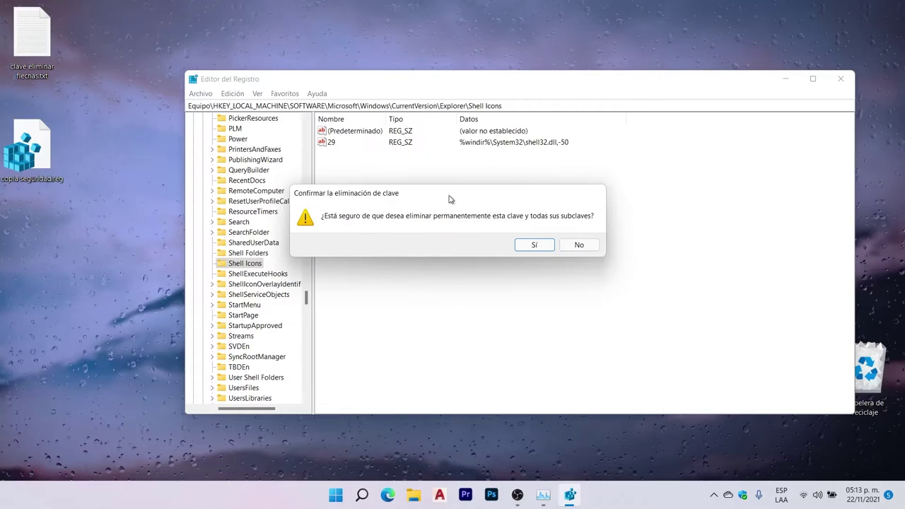
left_click(524, 244)
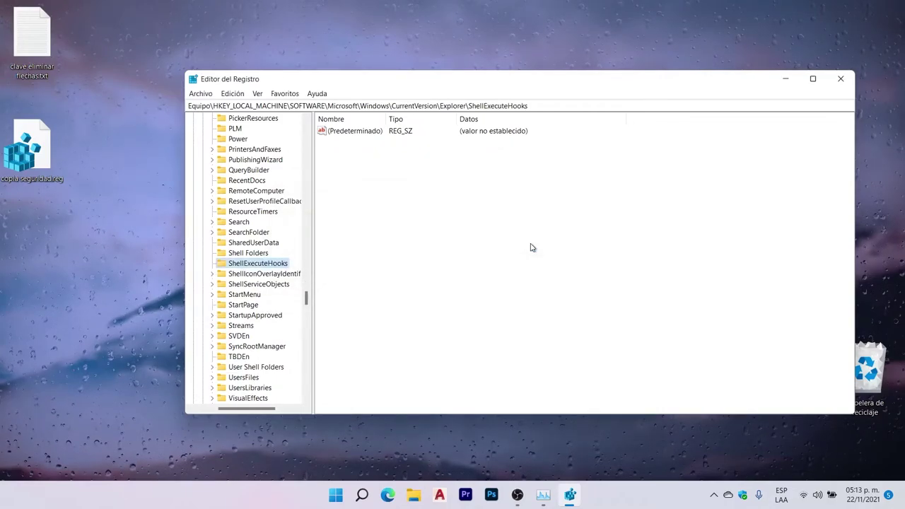
left_click(841, 79)
Step: Restart the Explorador de Windows process from Task Manager and close the Task Manager window
left_click(562, 495)
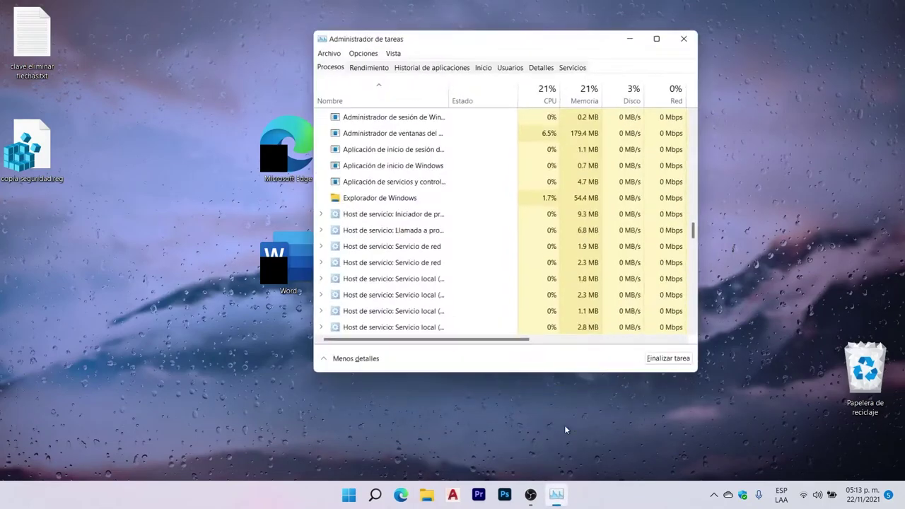
left_click(388, 196)
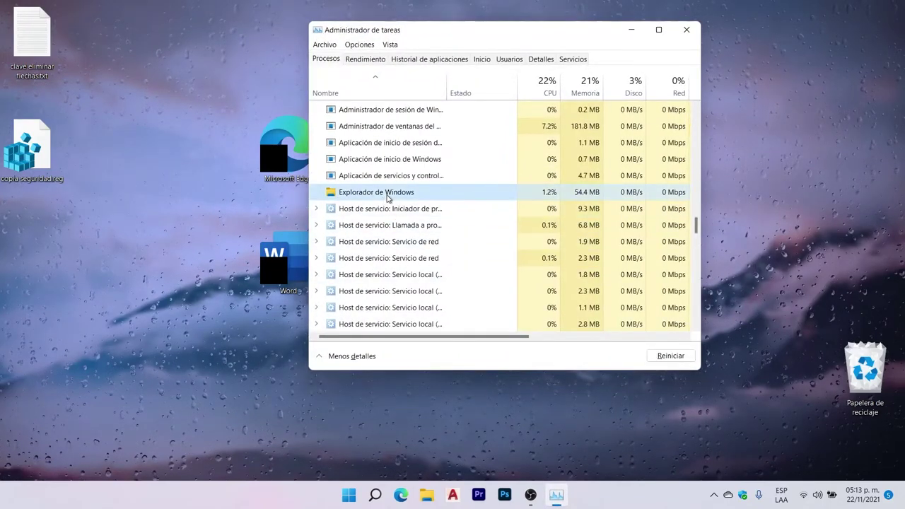
right_click(391, 197)
left_click(417, 203)
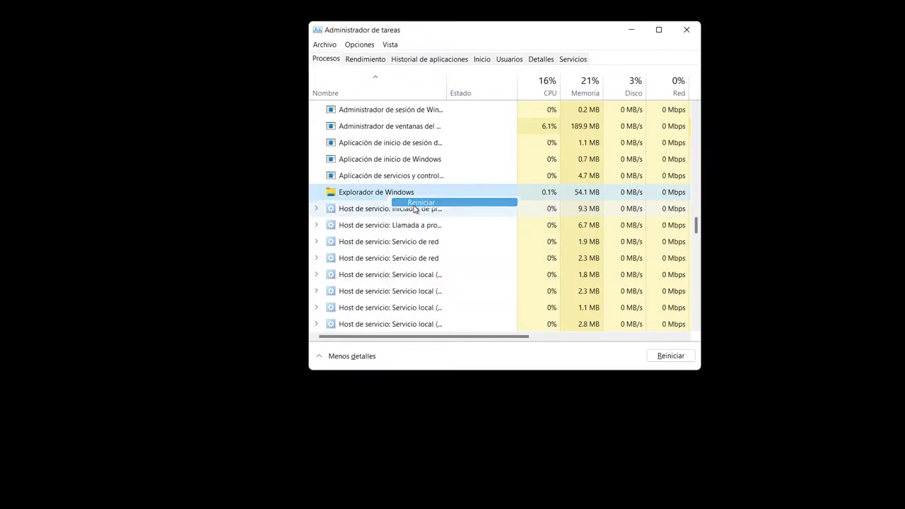
left_click(691, 33)
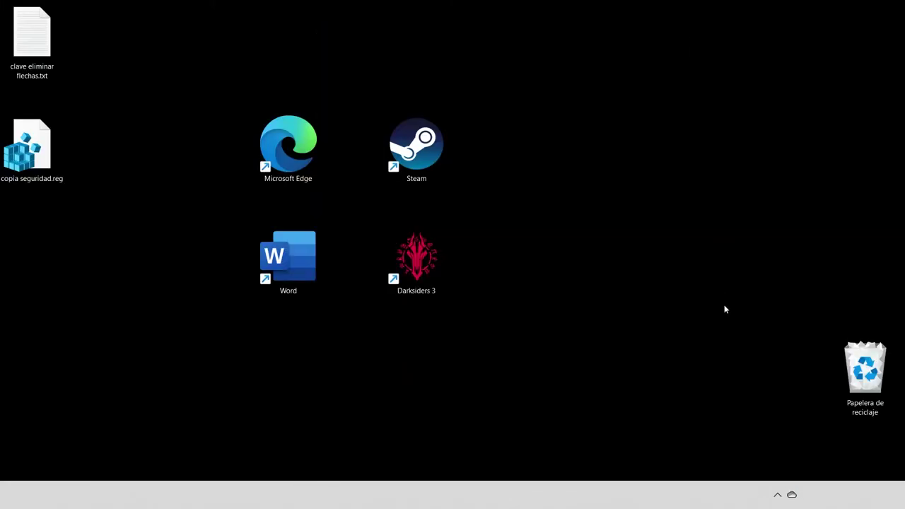